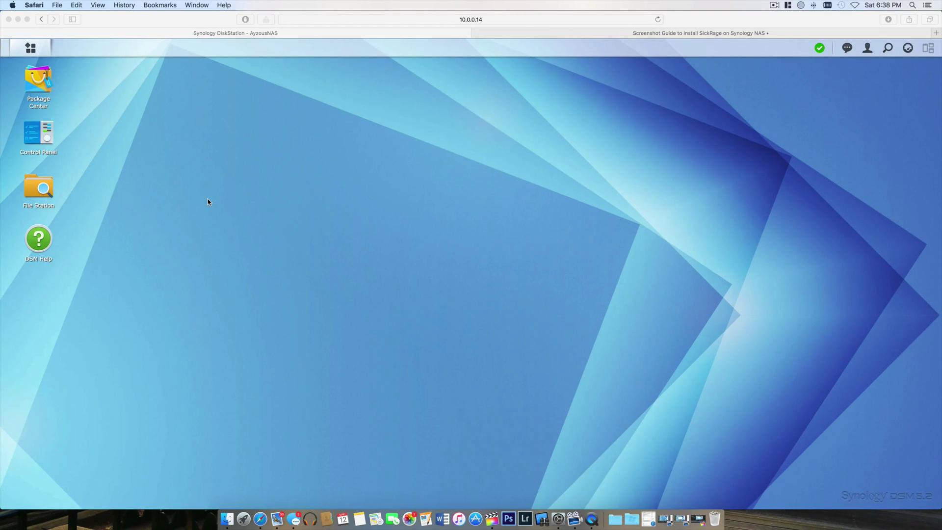
In Control Panel > Network > Network Interface, delete the VPN - PIA profile
click(28, 128)
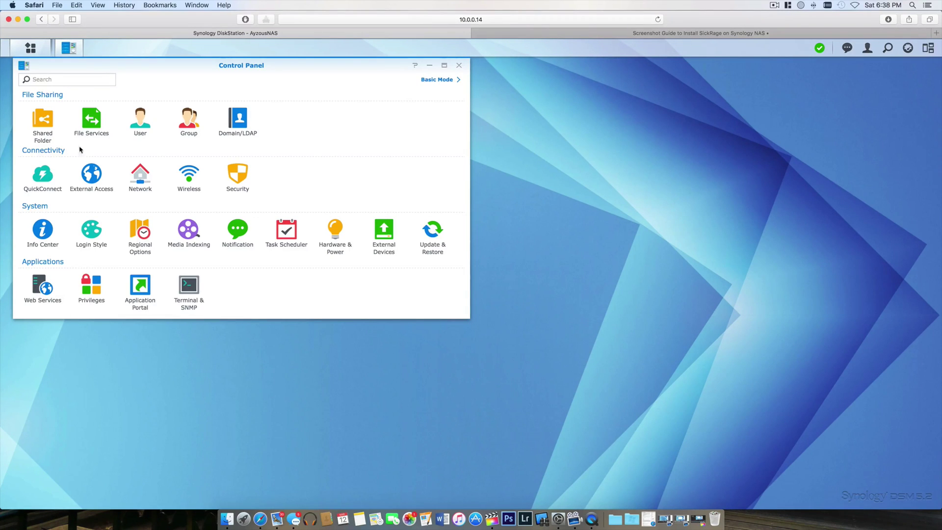
click(142, 174)
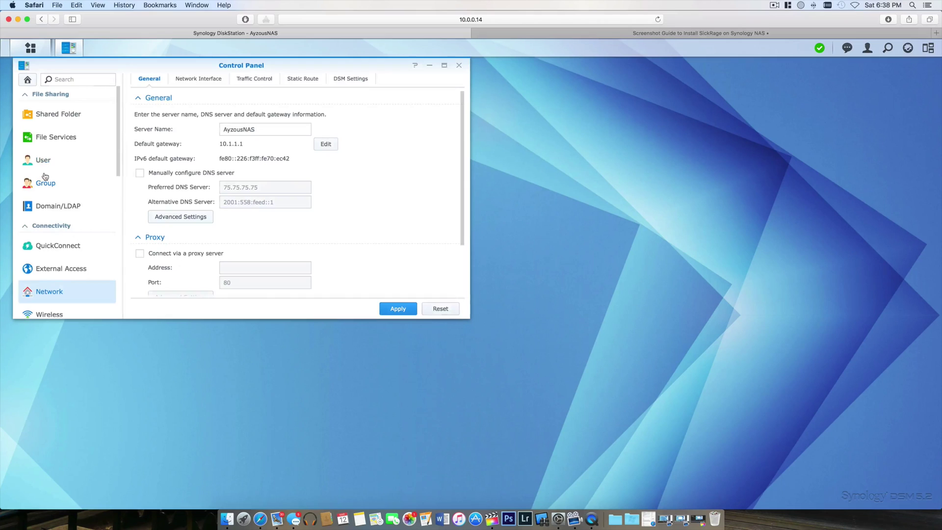
click(202, 80)
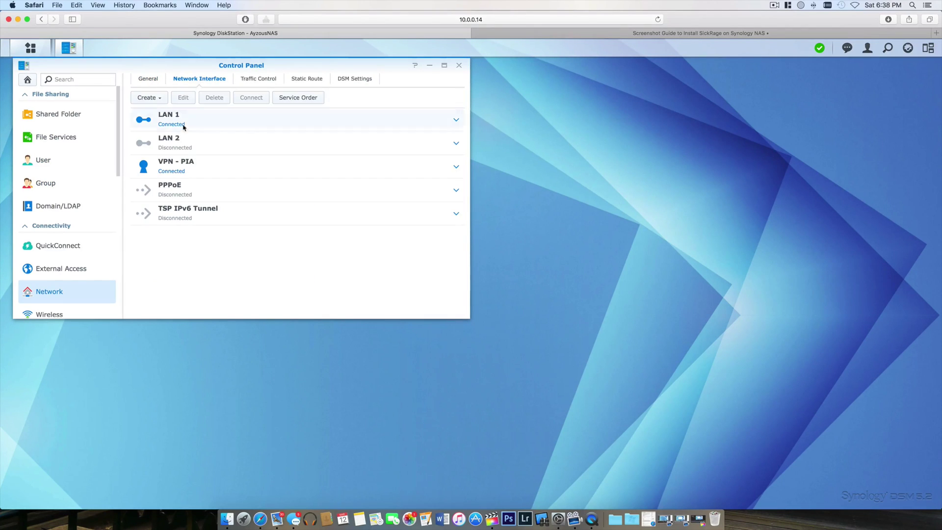
click(227, 162)
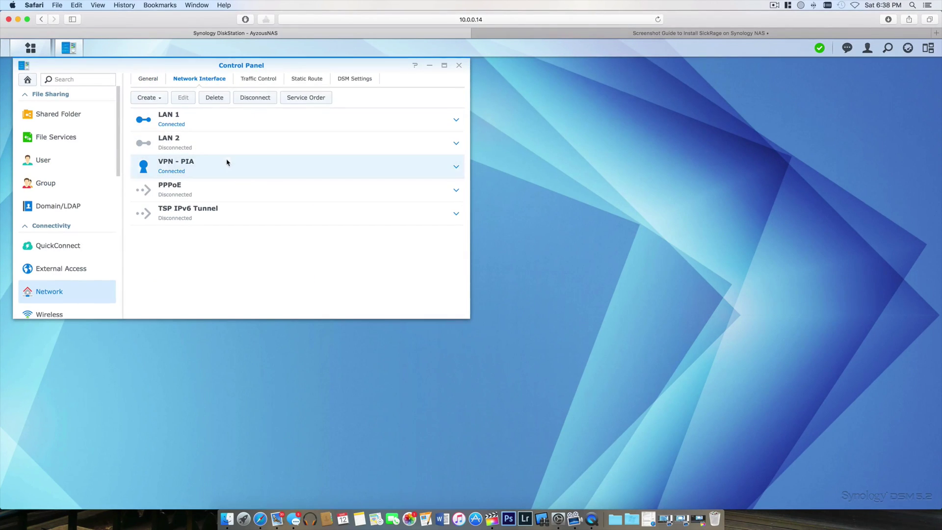
click(215, 98)
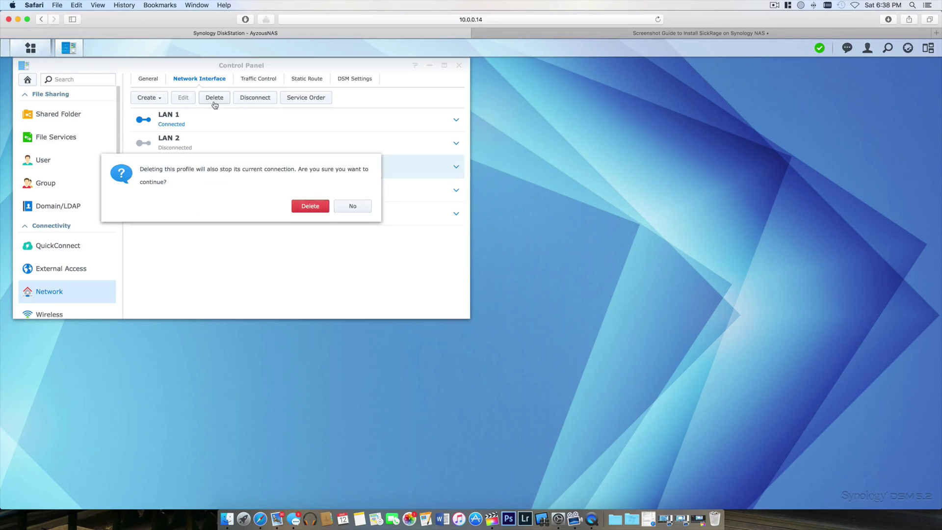
click(310, 207)
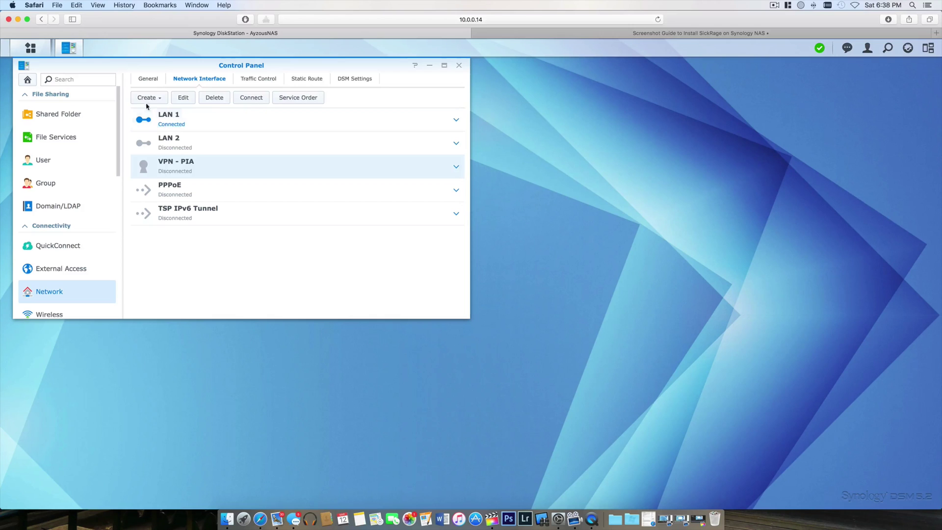
Start creating a new VPN profile using the PPTP connection method
click(160, 97)
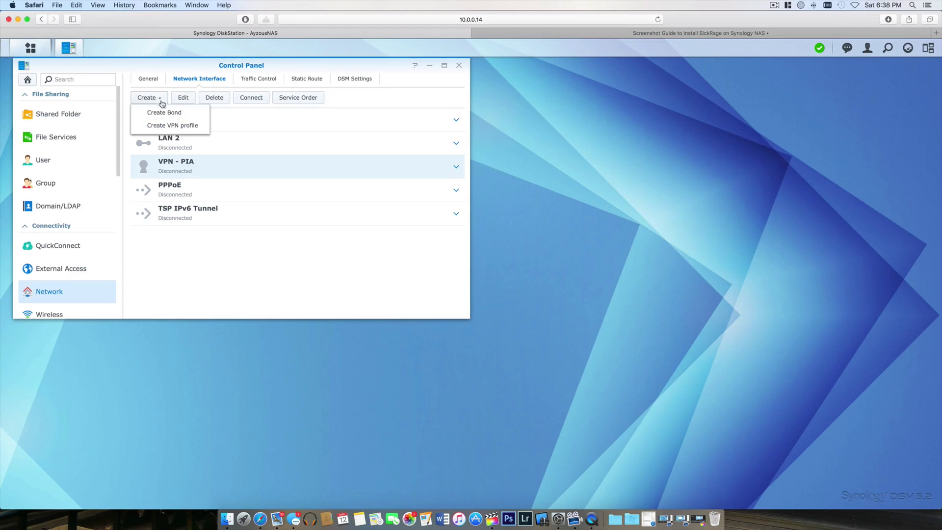
click(172, 125)
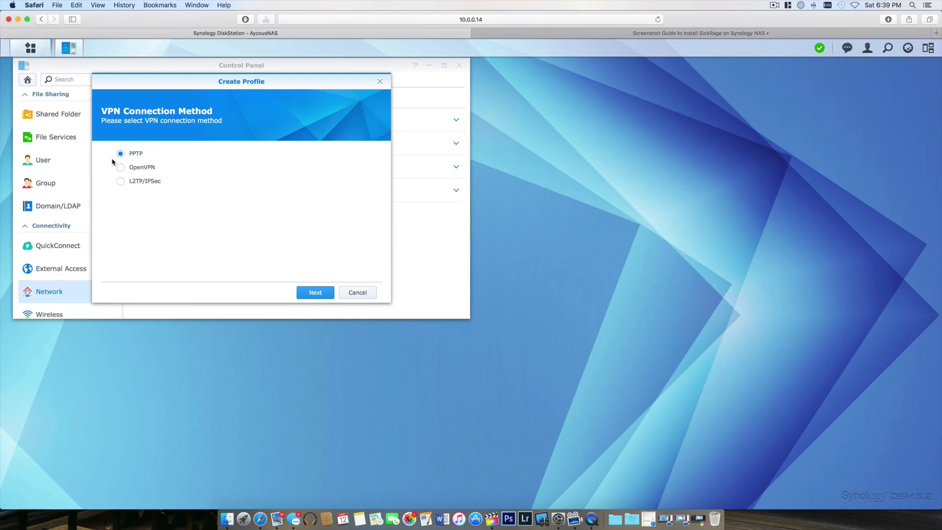
click(309, 293)
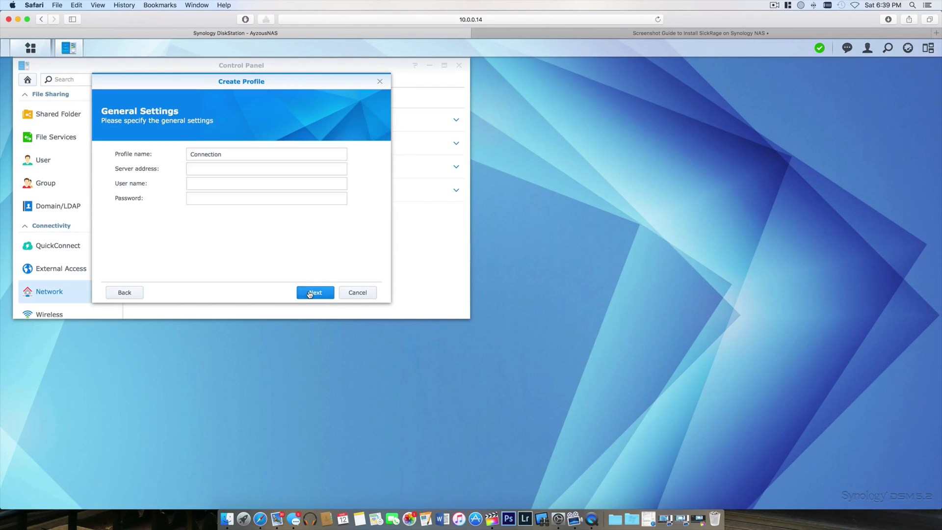
Name the profile PIA with server address us-seattle.privateinternetaccess.com
double_click(220, 154)
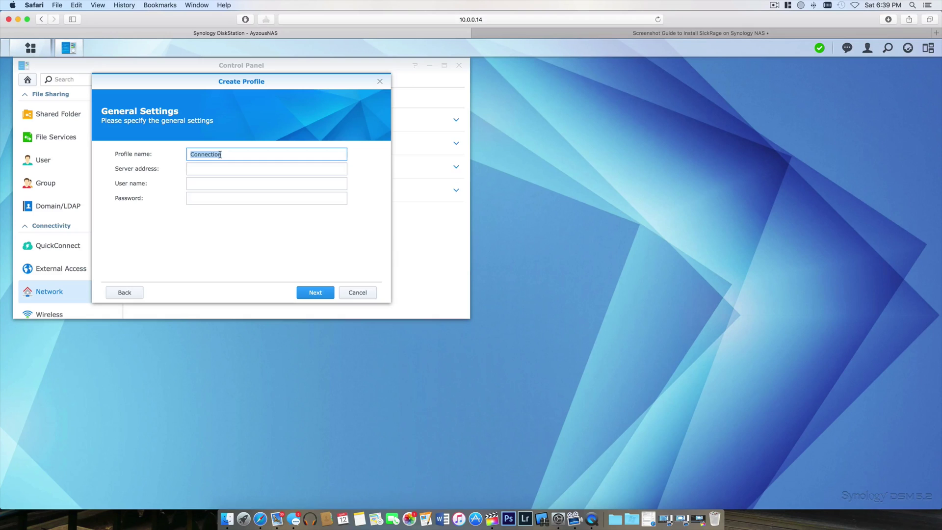
text(PIA)
click(203, 168)
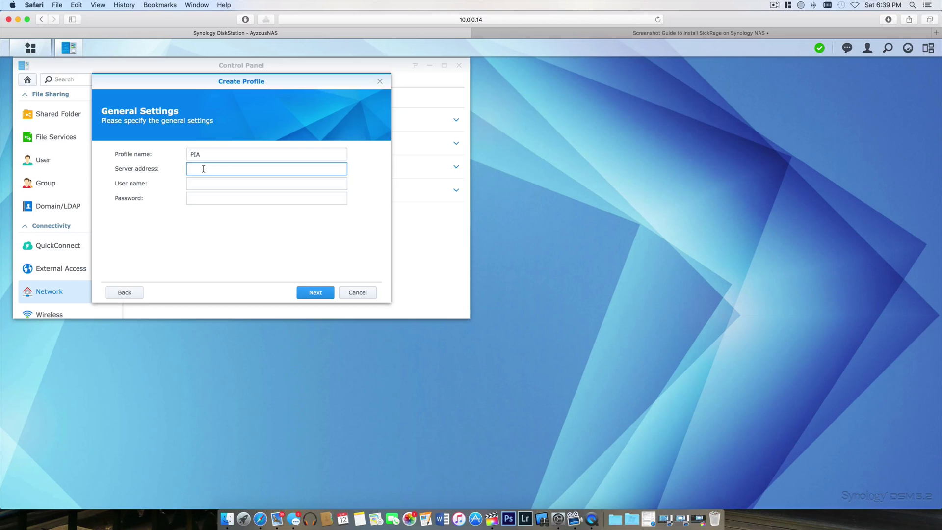
text(us-seattle.privateinternetaccess.com)
key(Tab)
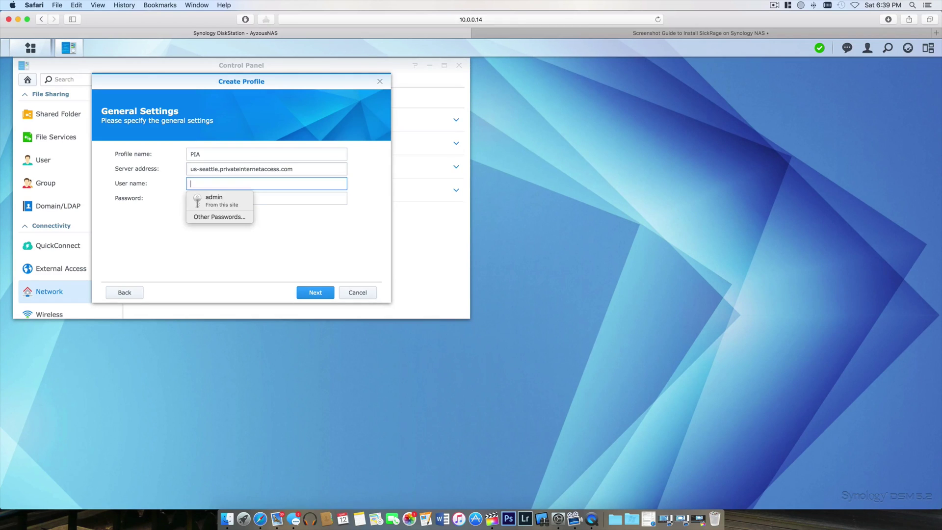
Place the NAS window beside the PIA account page
key(ctrl+alt+Left)
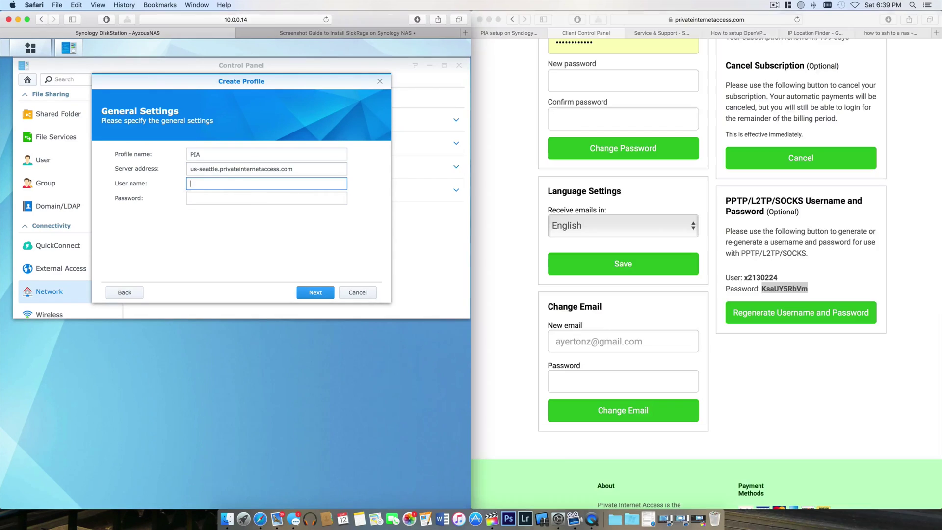
scroll(643, 191, up, 5)
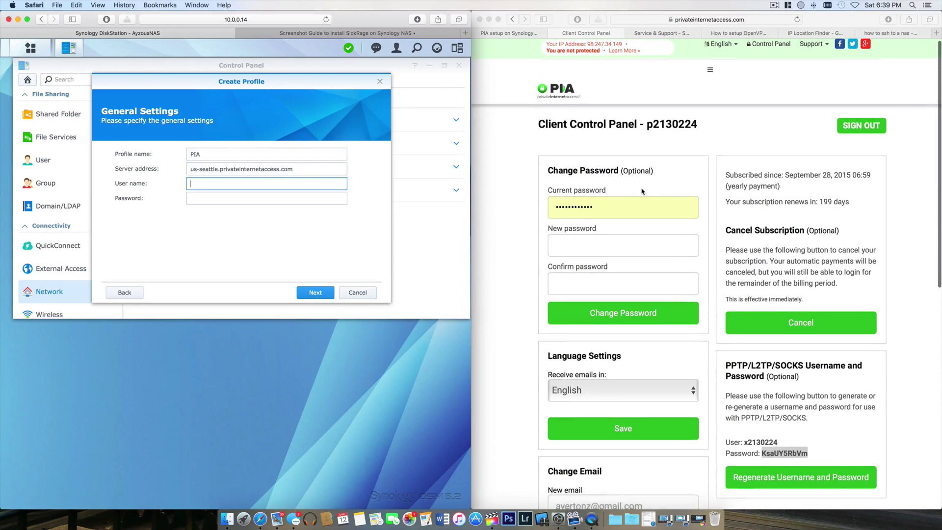
scroll(642, 192, down, 1)
scroll(641, 191, up, 1)
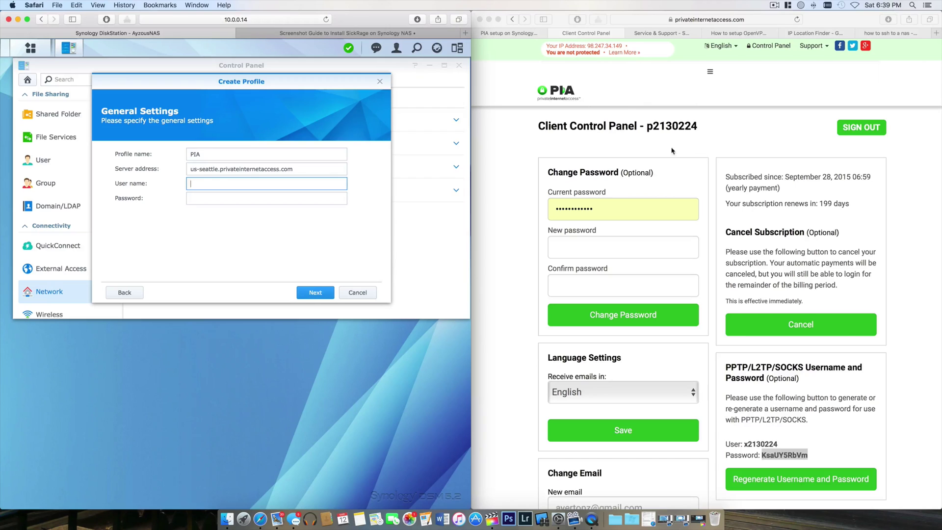
scroll(698, 287, down, 3)
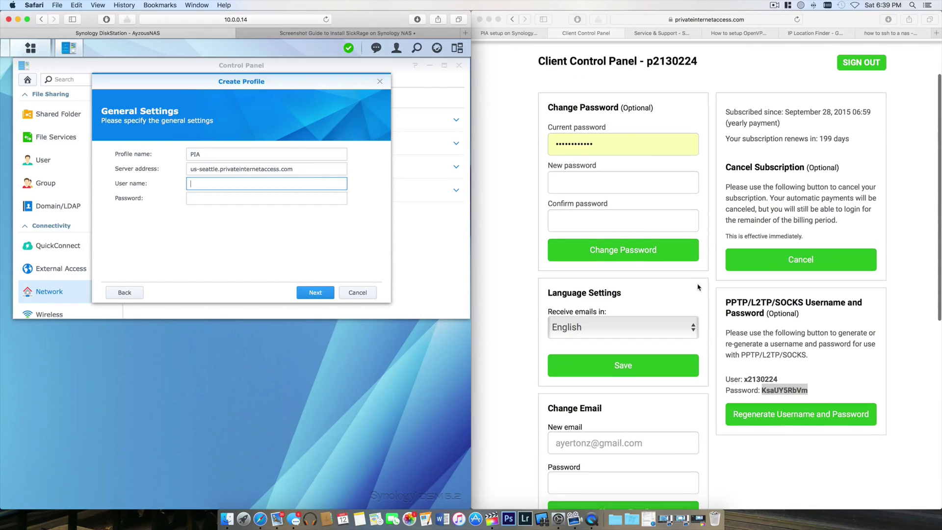
scroll(727, 368, down, 1)
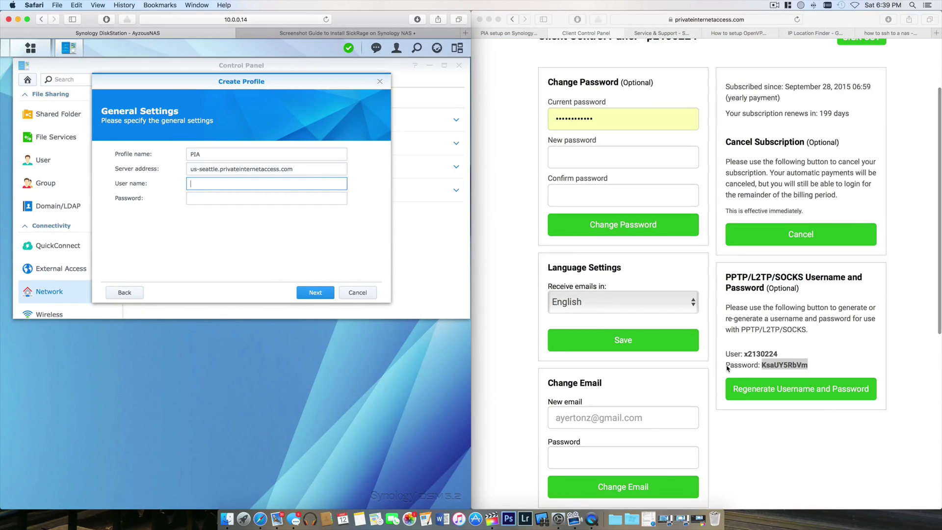
Copy the PIA PPTP user name and password into the profile's User name and Password fields
click(768, 359)
double_click(759, 354)
key(super+c)
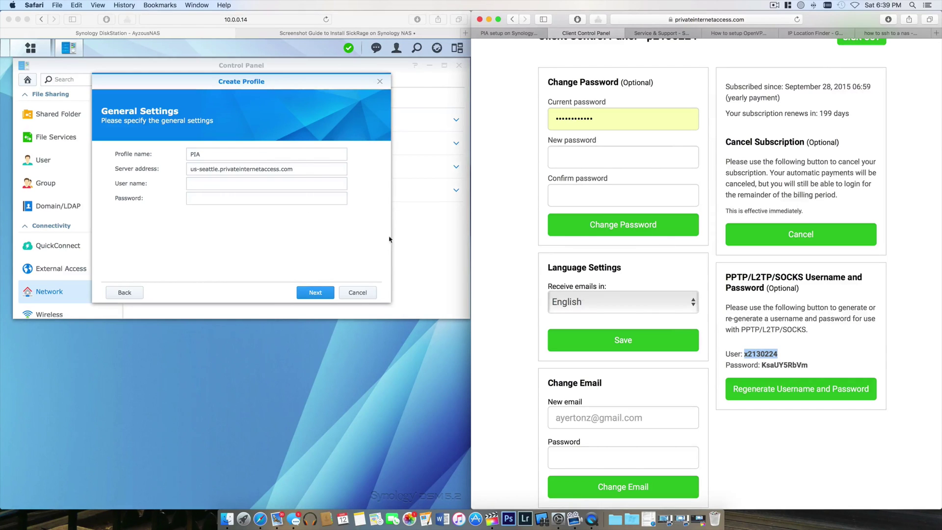
click(258, 184)
key(super+v)
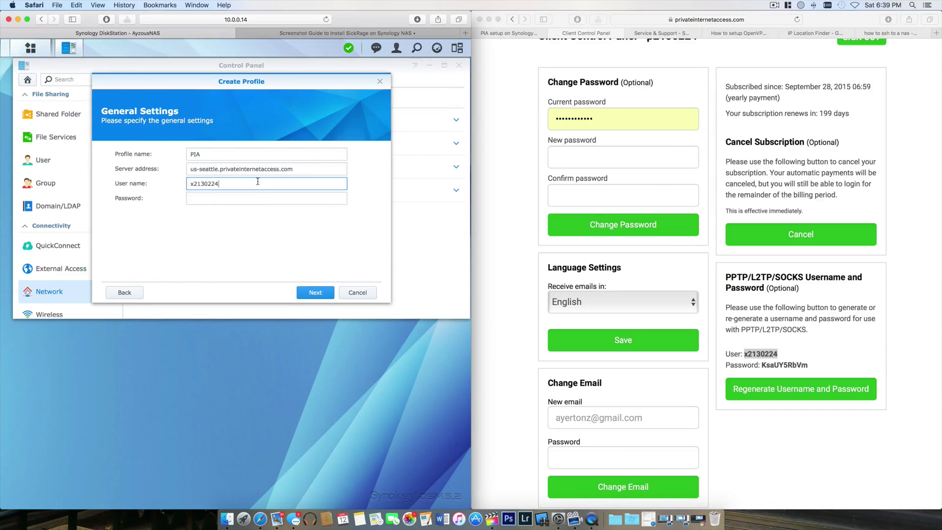
double_click(794, 365)
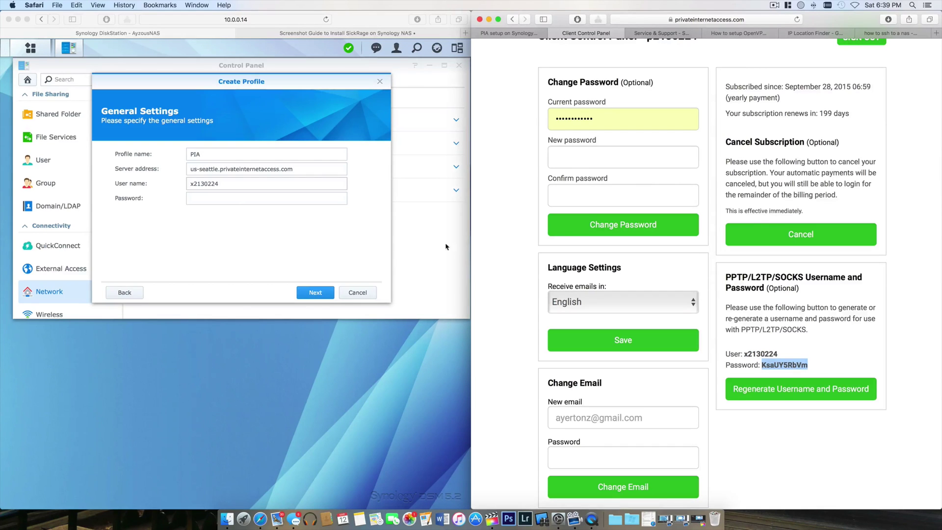
click(234, 199)
key(super+v)
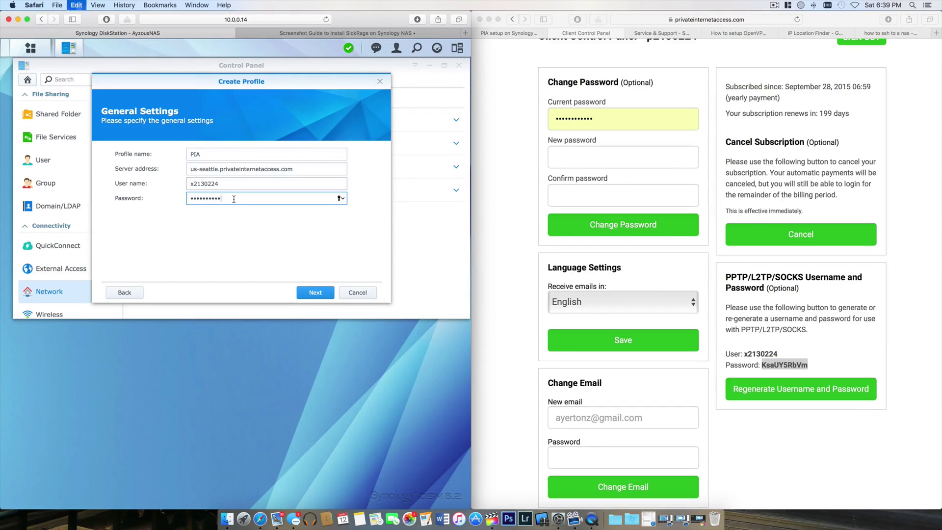
Enable Use default gateway, Allow other network devices and Reconnect when lost, then apply
click(314, 292)
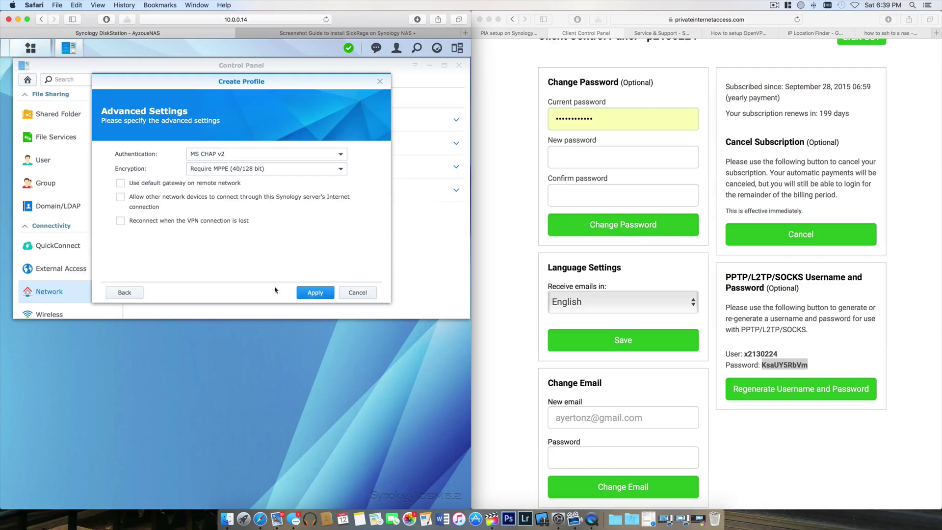
click(120, 183)
click(120, 197)
click(119, 221)
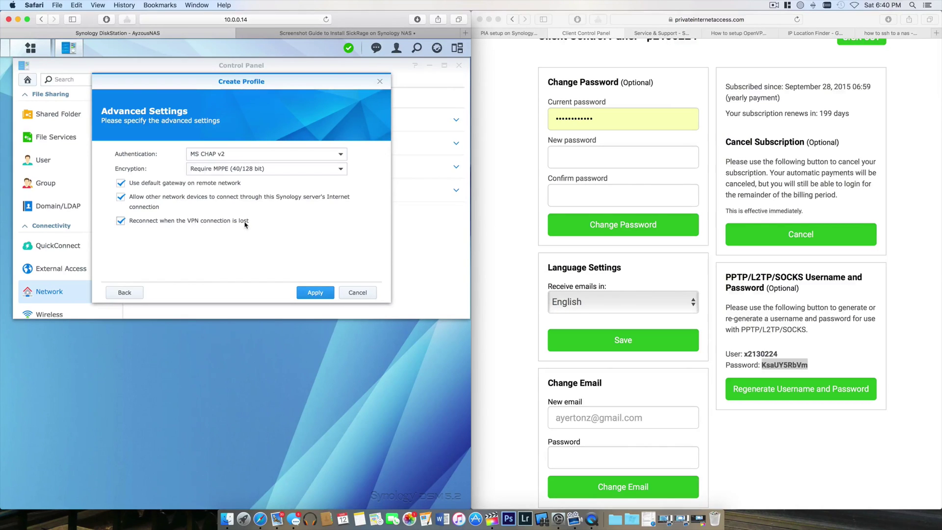
click(313, 294)
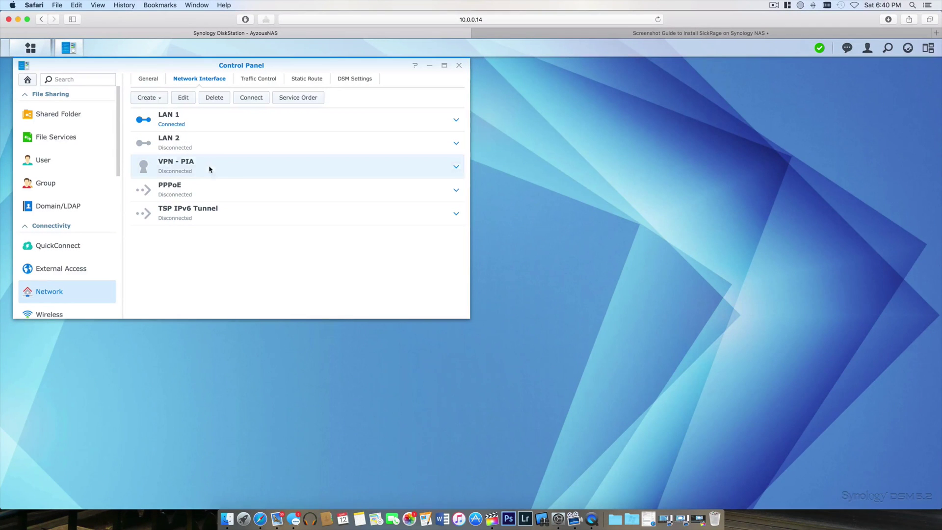
Connect VPN - PIA and view the Service Order listing VPN ahead of LAN 1
click(177, 166)
click(252, 98)
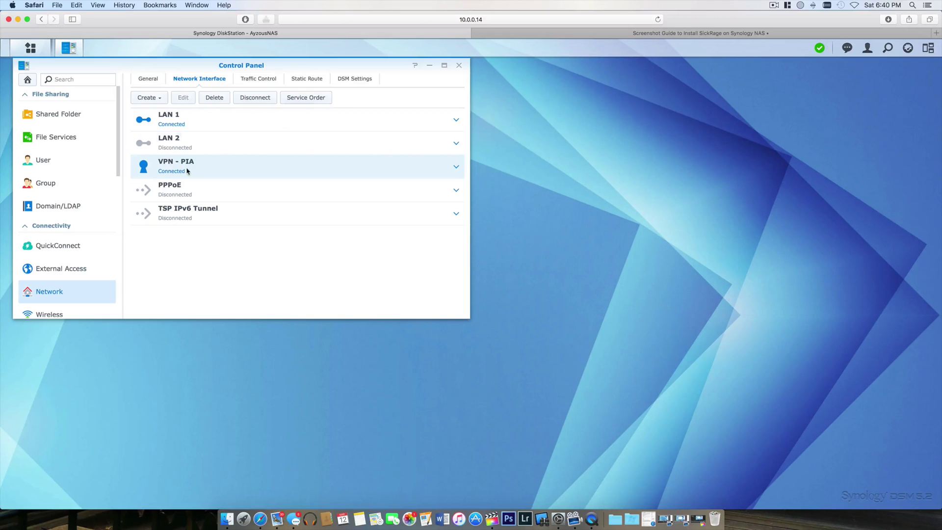
click(306, 97)
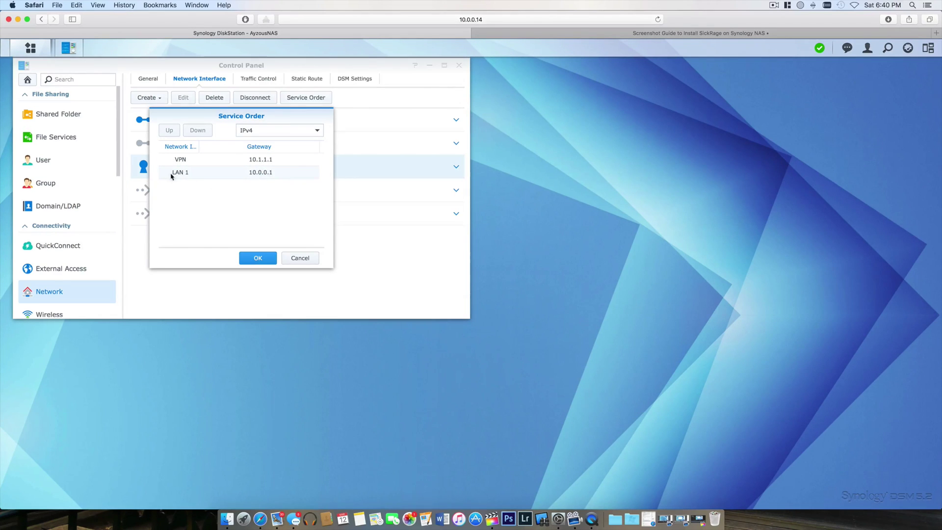
Close Service Order, center Control Panel, and expand VPN - PIA to show IP 10.1.1.10
click(261, 261)
click(275, 263)
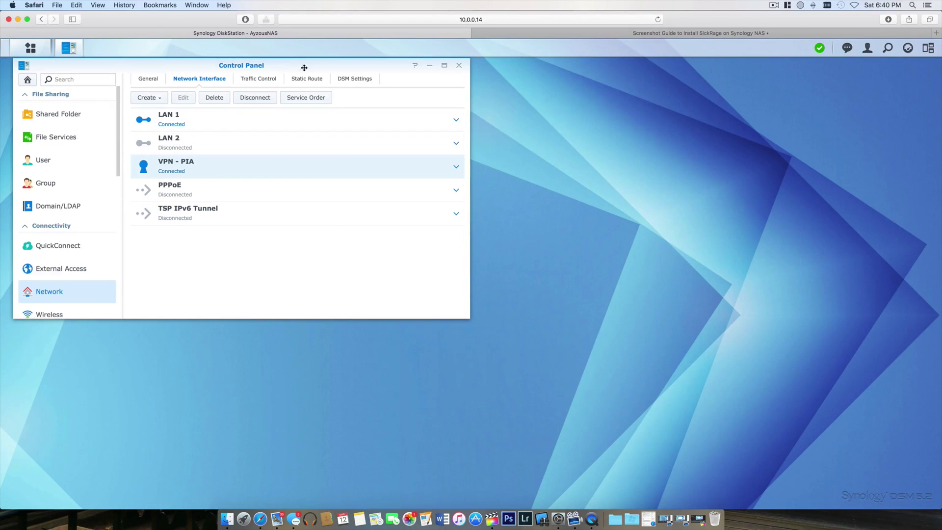
drag(304, 63, 536, 102)
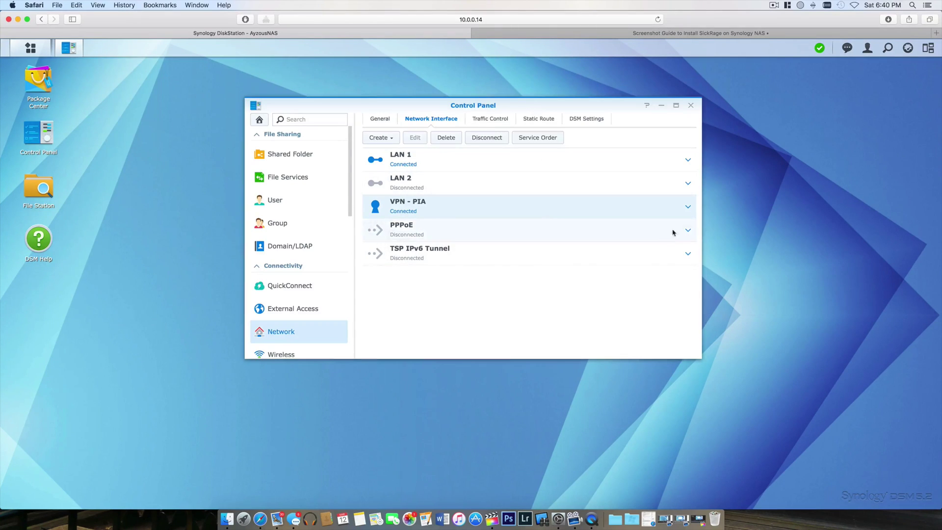
click(688, 208)
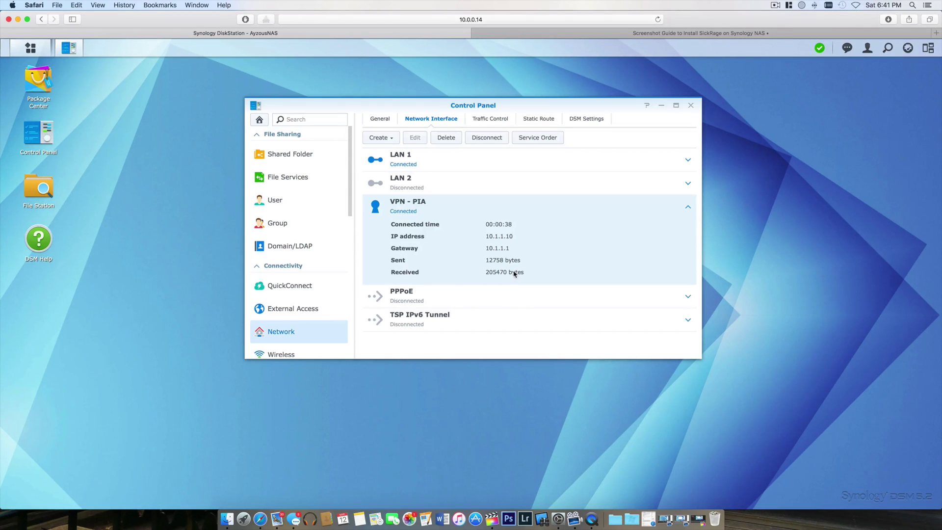
Collapse and re-expand the VPN - PIA row to recheck its connection details
click(688, 210)
click(688, 210)
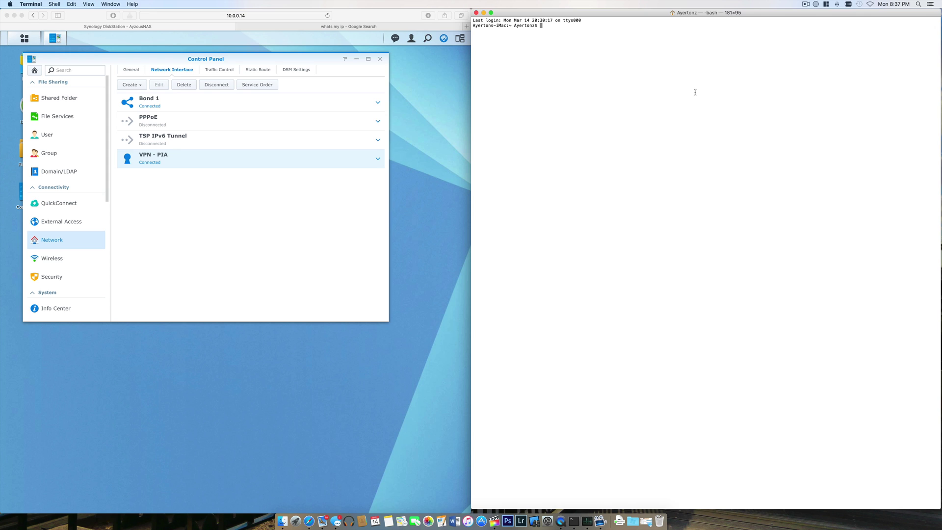
Telnet into the NAS at 10.0.0.14, correcting the mistyped address
text(telnet 10.0.0.14)
key(Return)
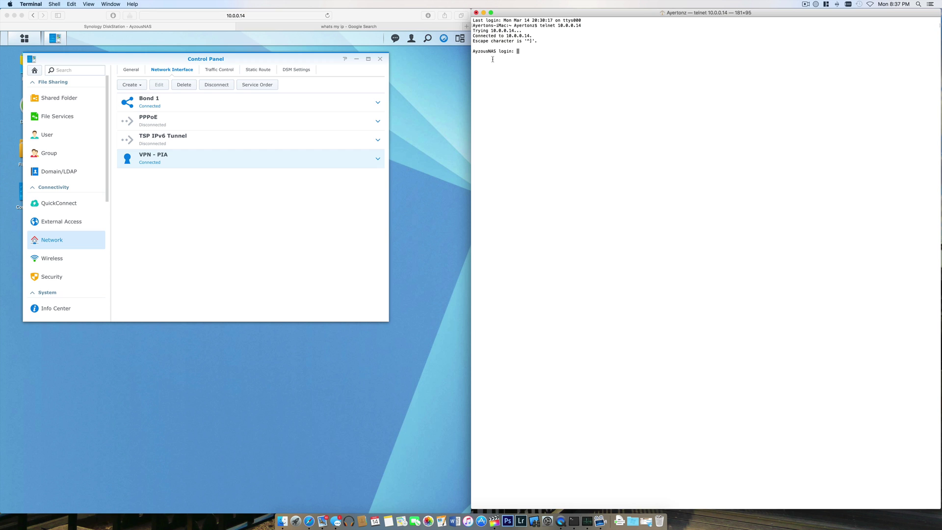
text(admin)
key(Return)
key(Return)
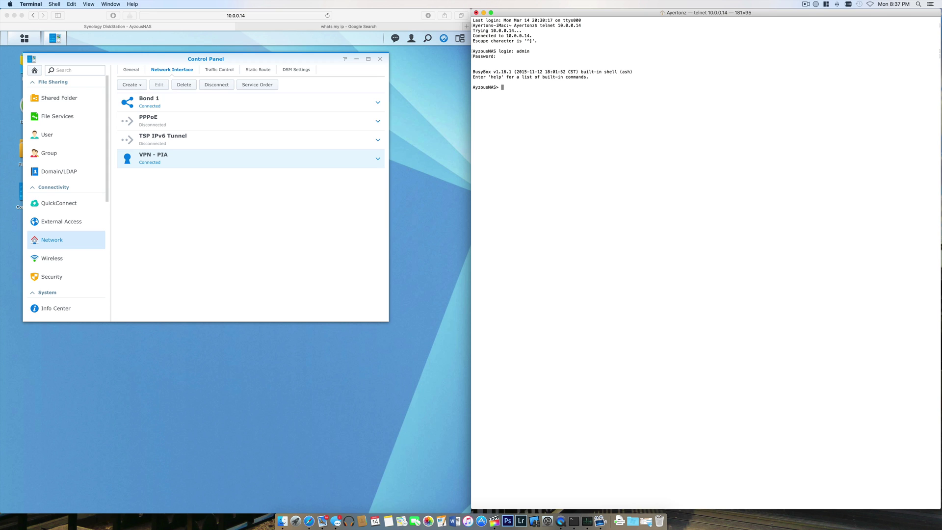
text(wget http://ipinfo.io/ip -qO -)
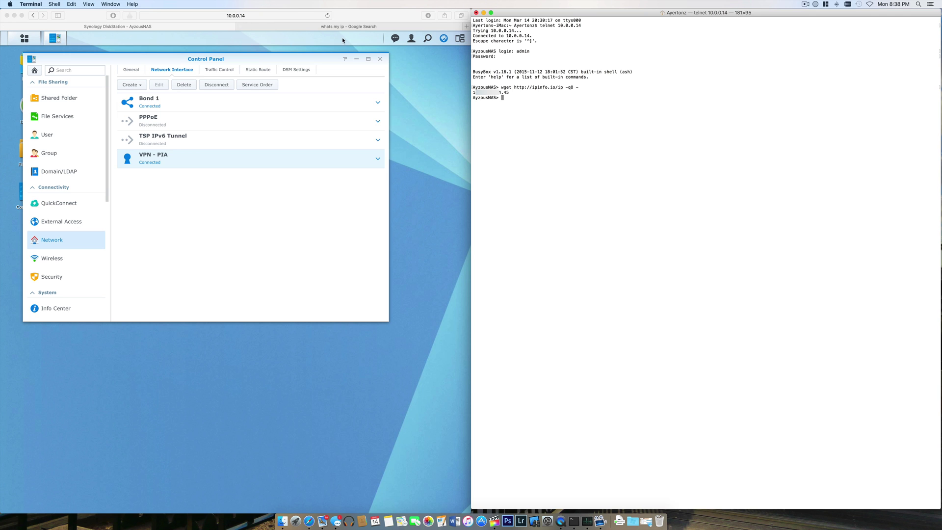
Compare the 'whats my ip' Google result with the NAS's IP, then return to Terminal
click(359, 28)
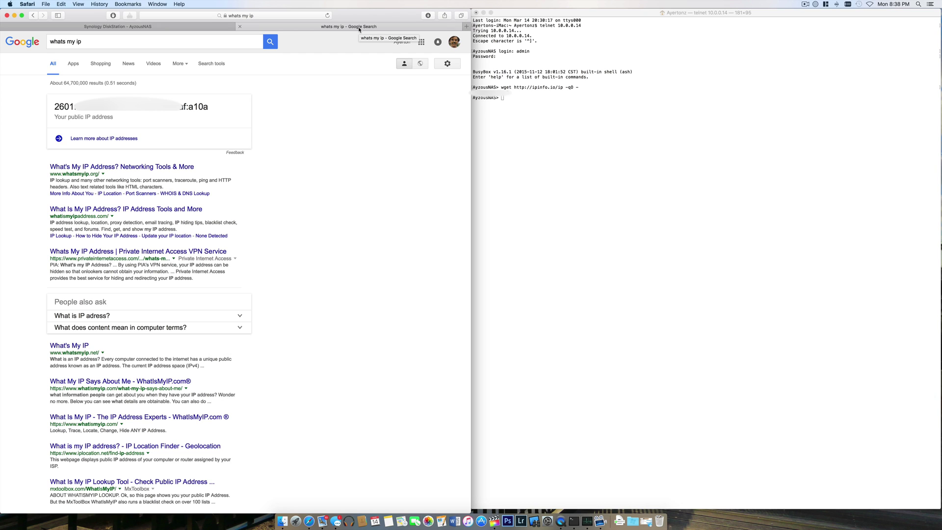
click(550, 103)
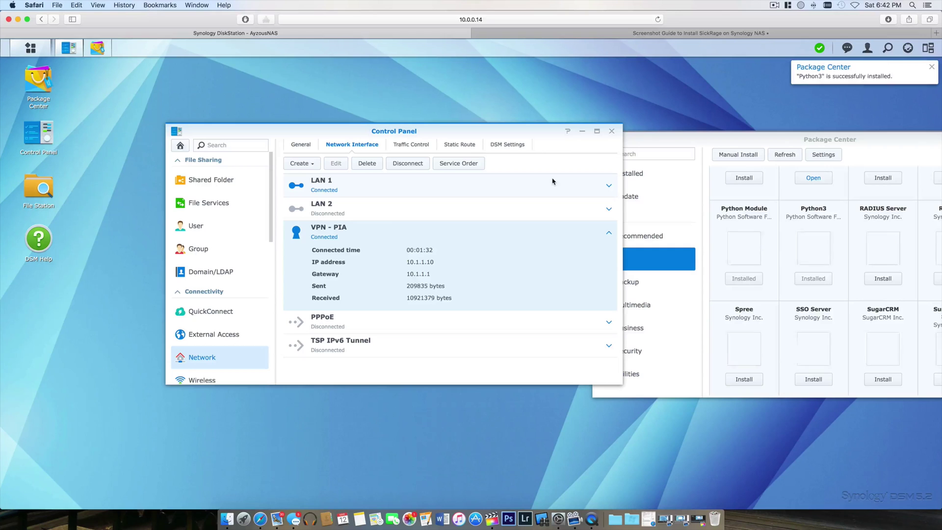
click(552, 181)
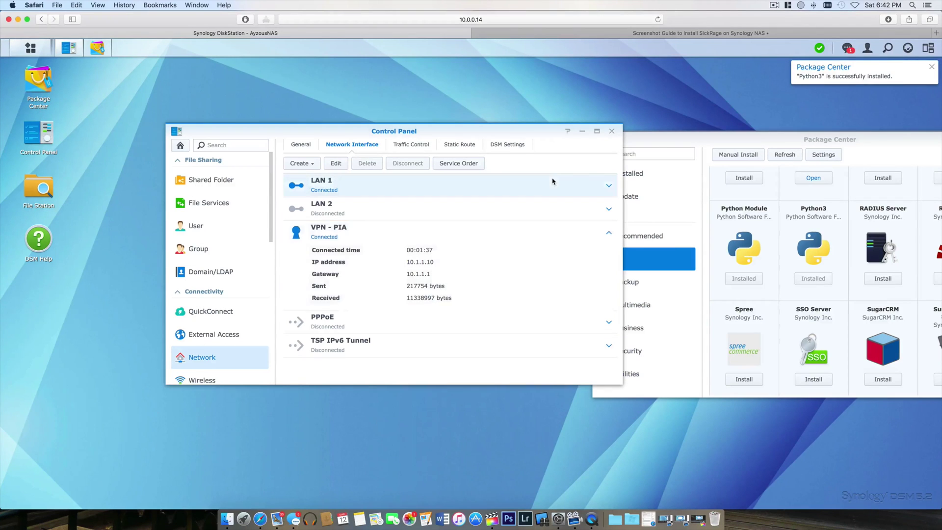